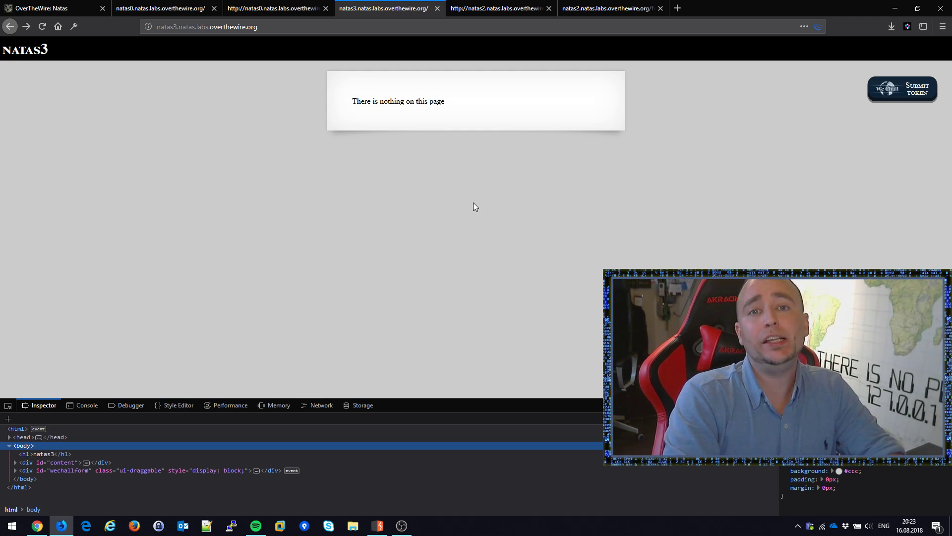
View the natas3 page's source code in a new tab with Ctrl+U
key(ctrl+u)
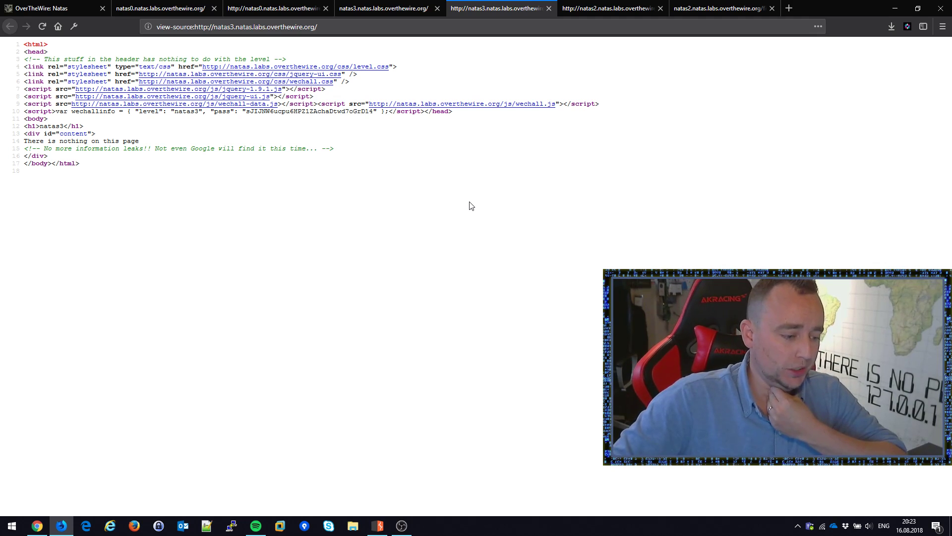
Briefly open Edge, start and close a Start feed article, then close Edge
click(88, 517)
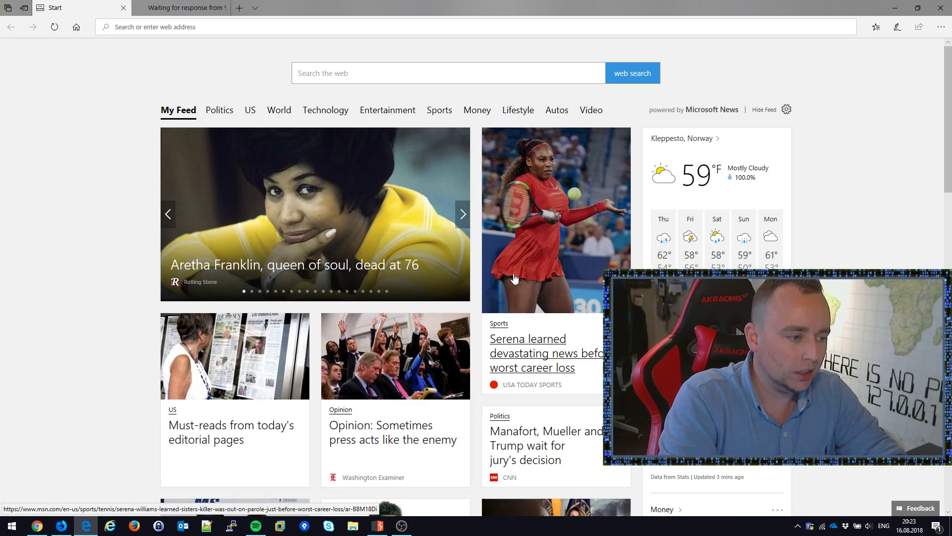
click(512, 273)
key(ctrl+w)
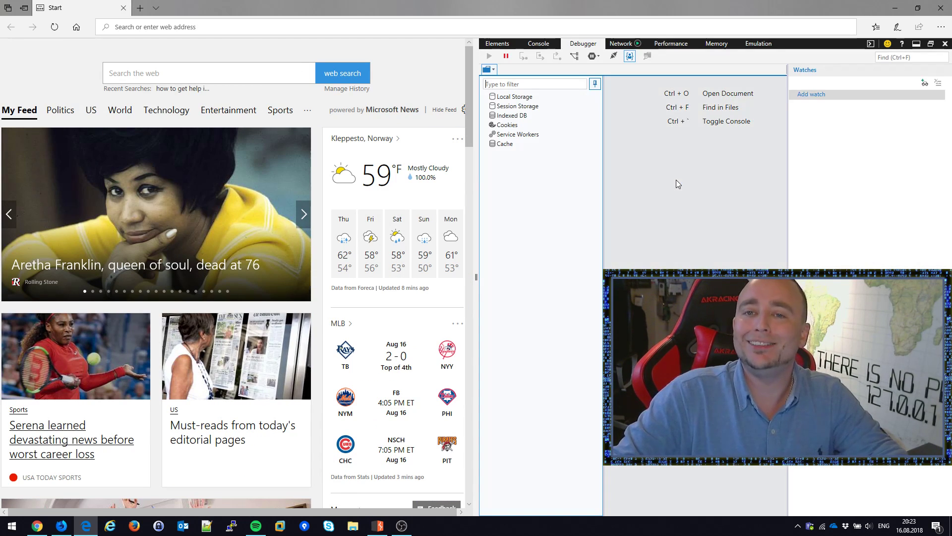
click(941, 8)
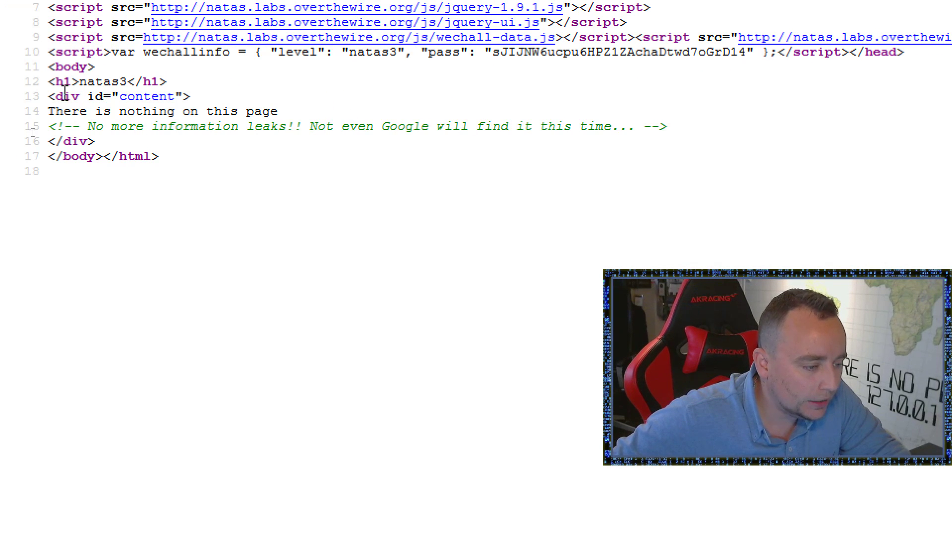
Highlight words in the 'no more information leaks' comment, then return to the natas3 tab
double_click(111, 128)
double_click(234, 127)
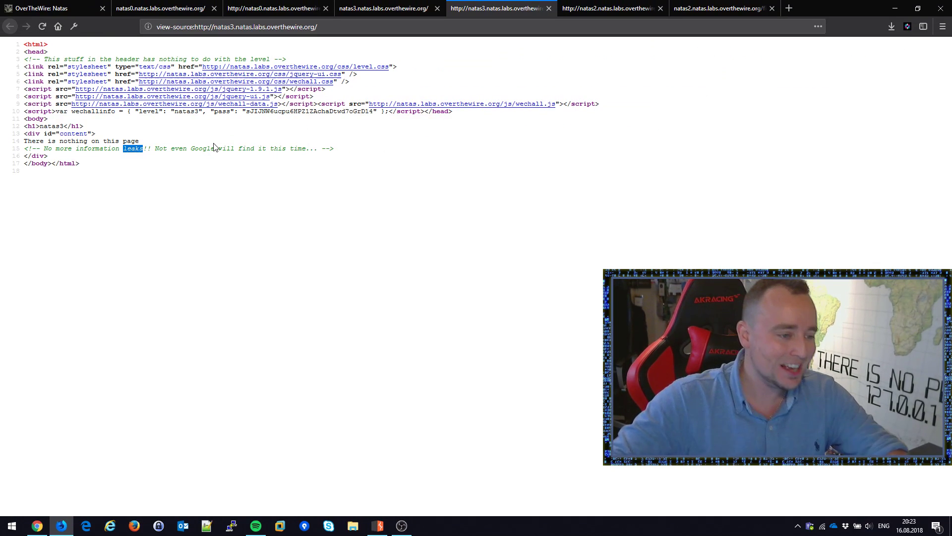
key(ctrl+Page_Up)
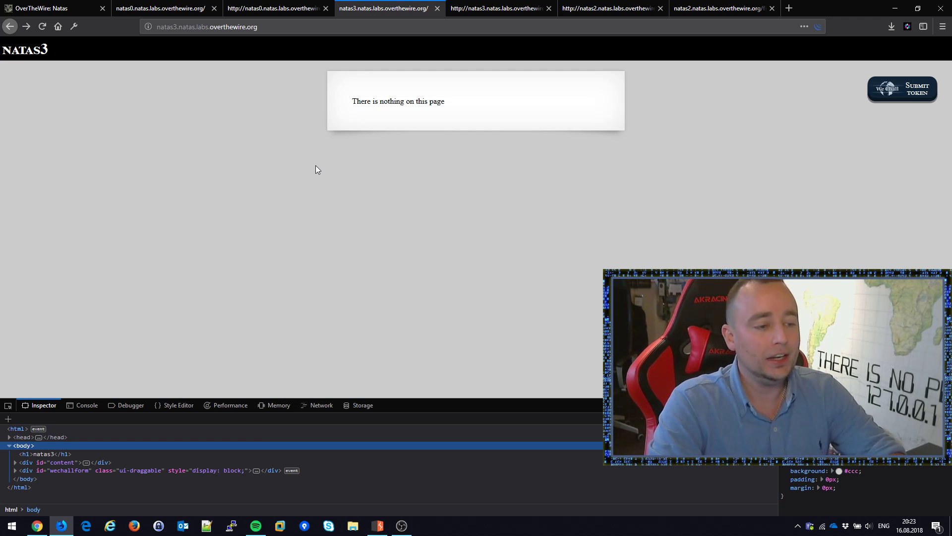
Append robots.txt to the natas3 address and load it
key(ctrl+l)
key(End)
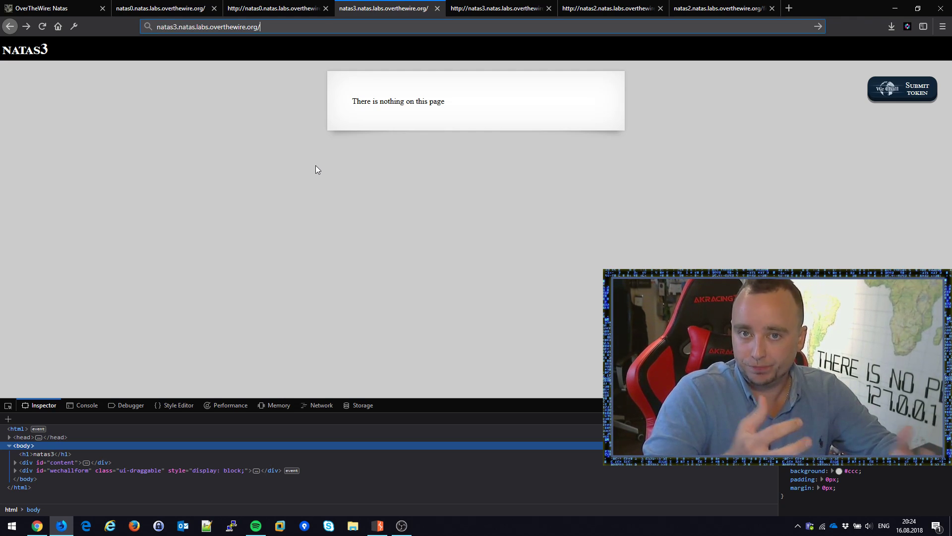
text(robots.tx)
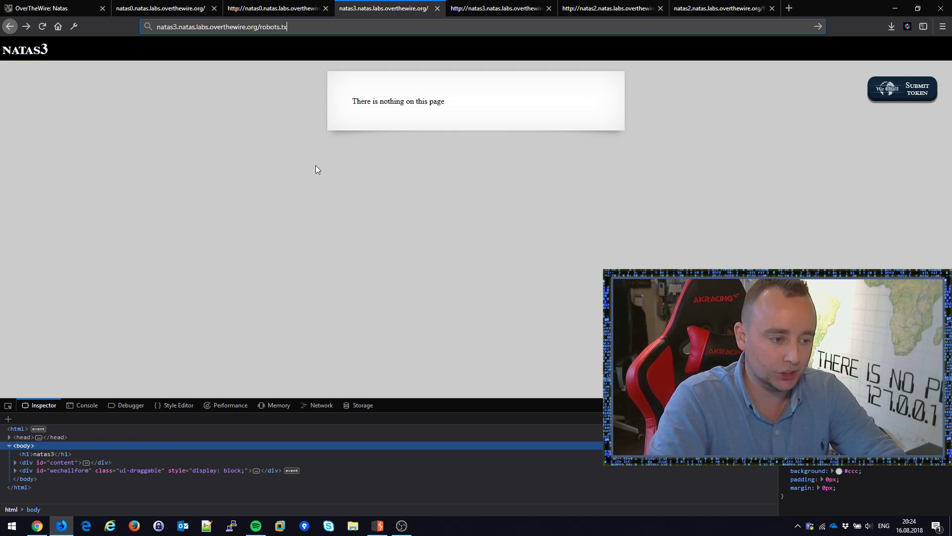
text(t)
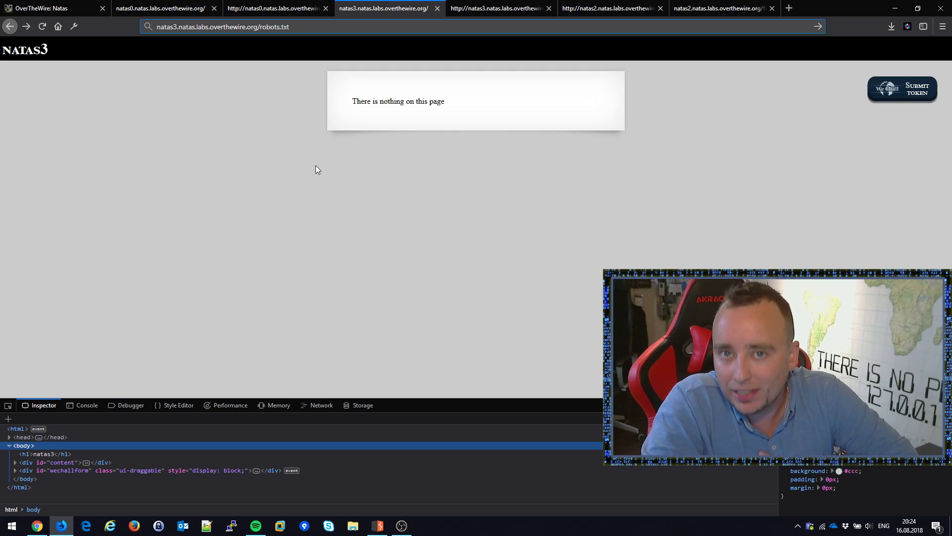
key(Return)
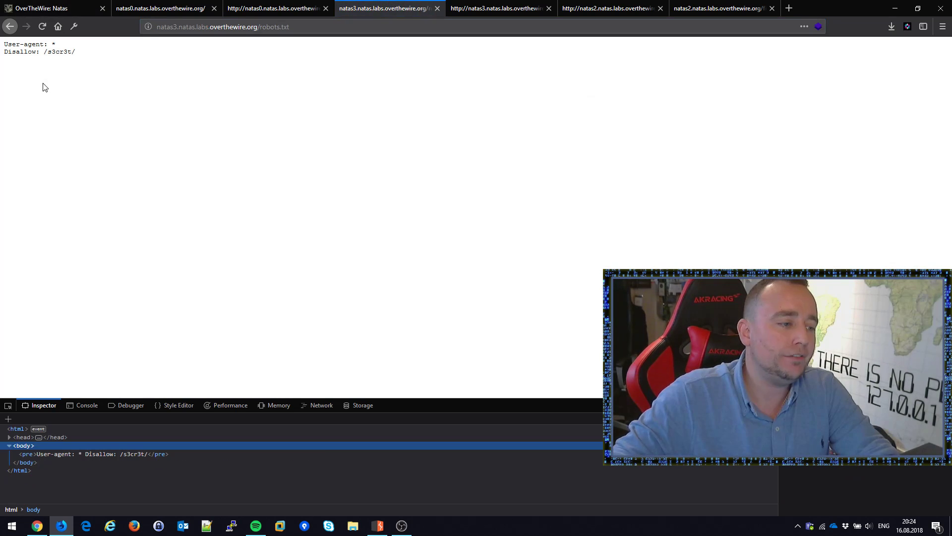
key(F12)
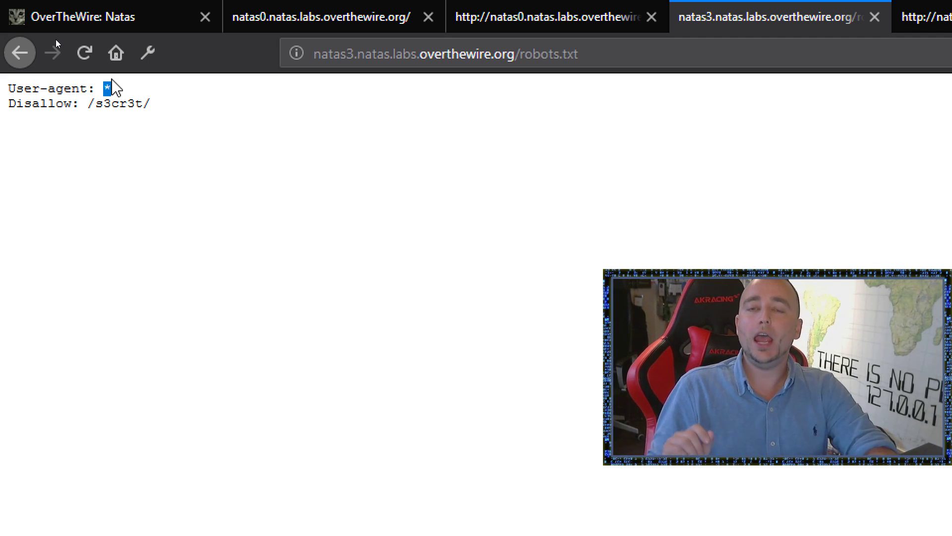
mouse_move(81, 104)
mouse_down()
mouse_move(127, 103)
mouse_move(84, 103)
mouse_up()
click(160, 108)
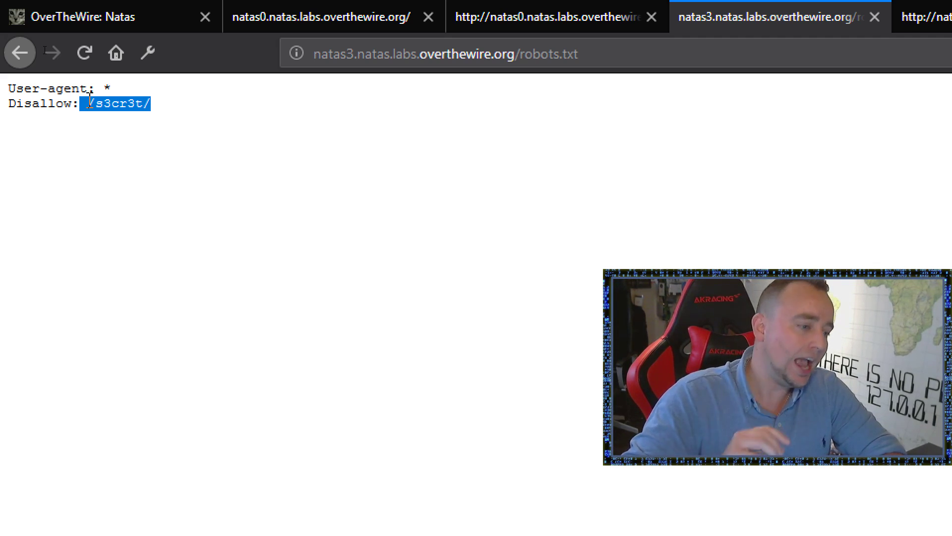
double_click(37, 103)
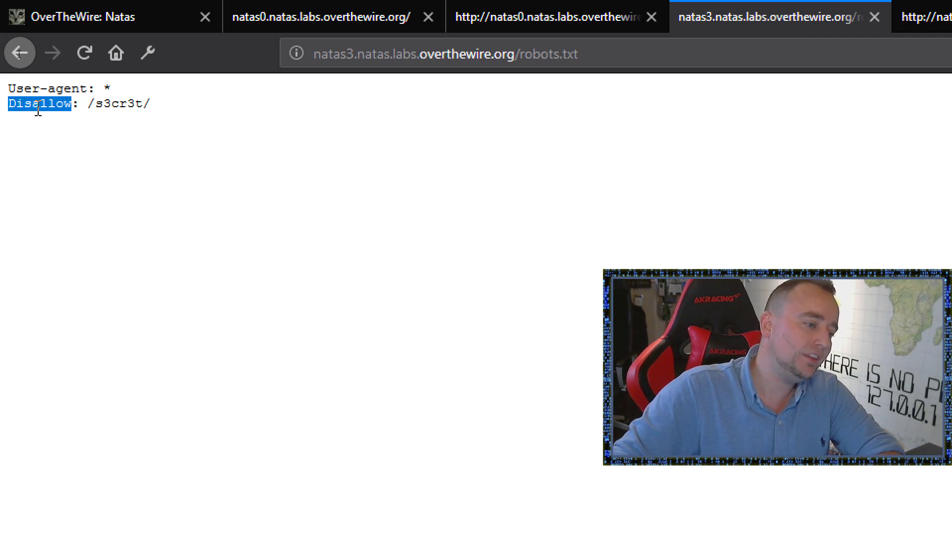
double_click(136, 102)
drag(165, 106, 83, 113)
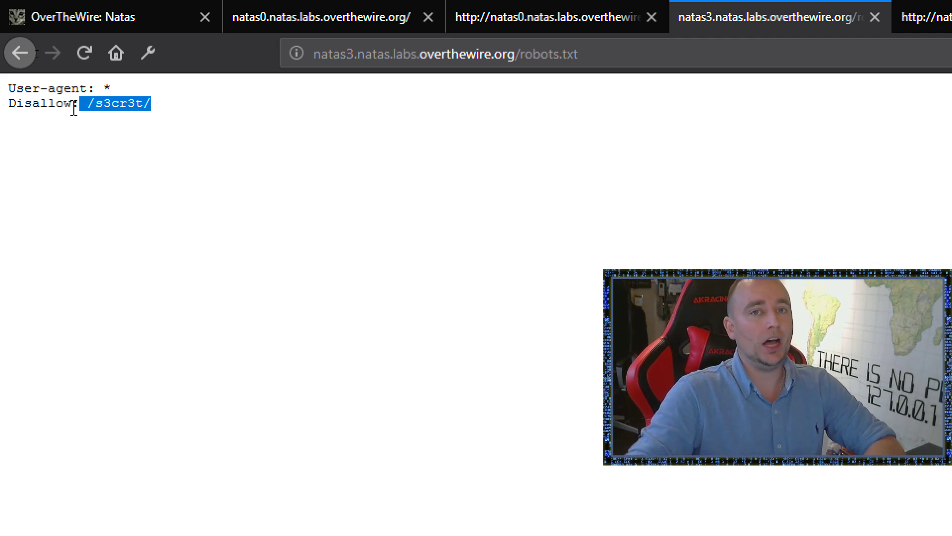
Select the /s3cr3t/ path from the robots.txt Disallow line
click(78, 110)
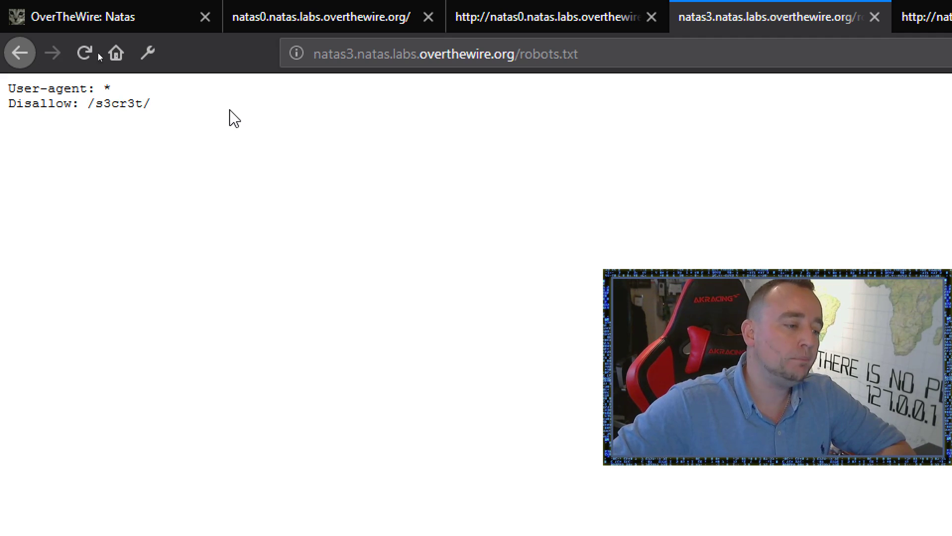
key(ctrl+a)
click(283, 211)
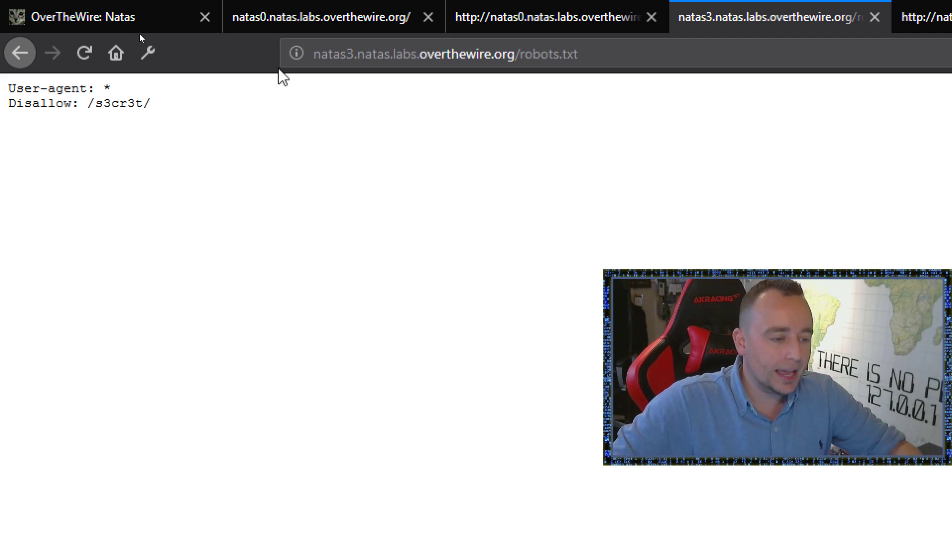
drag(157, 106, 88, 107)
key(ctrl+c)
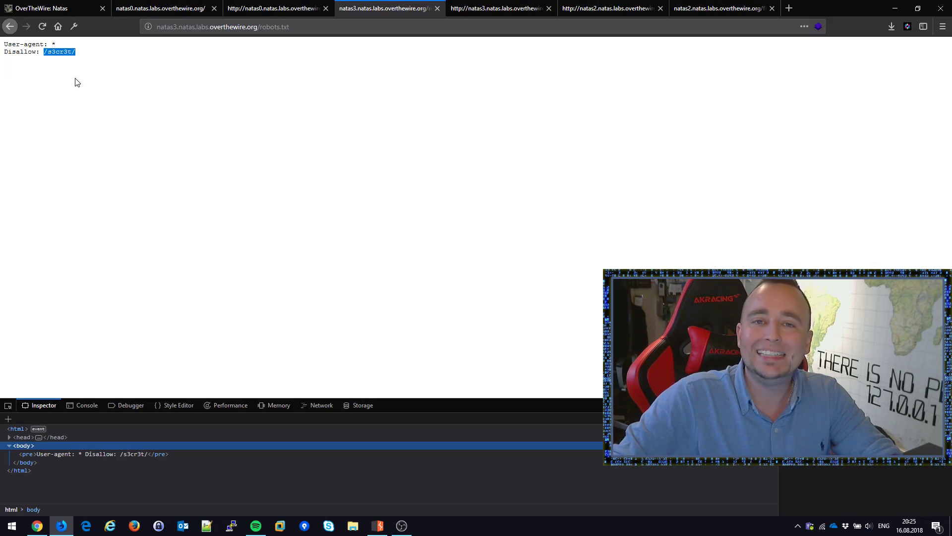
Swap robots.txt for /s3cr3t/ in the address, open users.txt, and select the natas4 password
drag(258, 26, 517, 40)
key(ctrl+v)
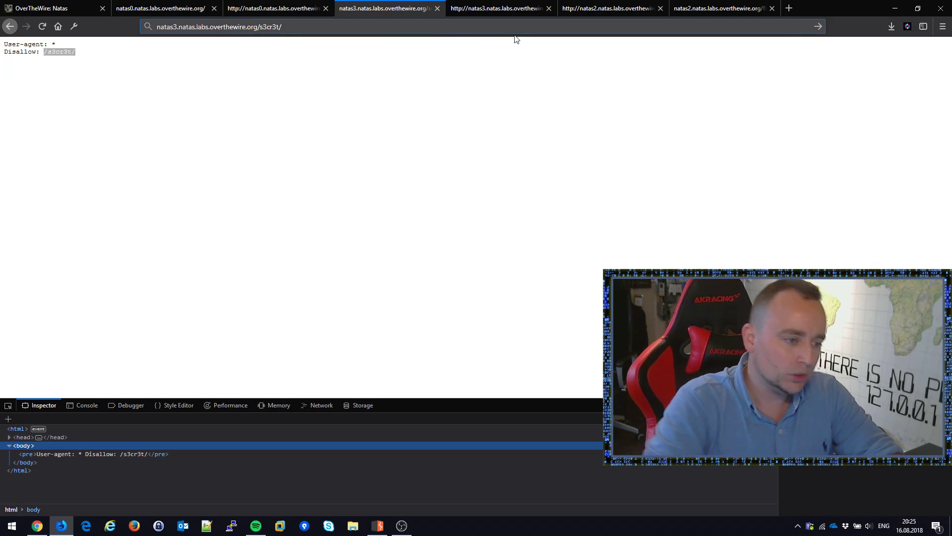
key(Return)
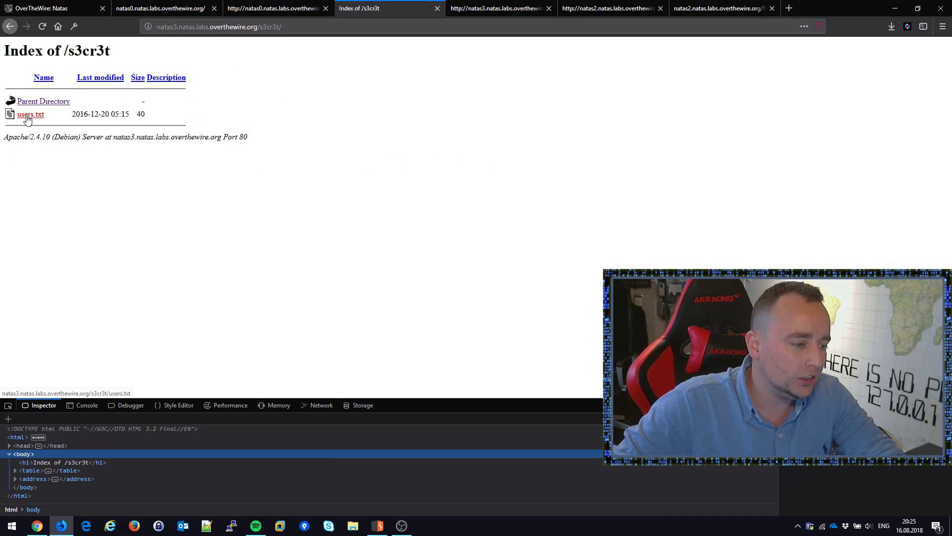
click(27, 117)
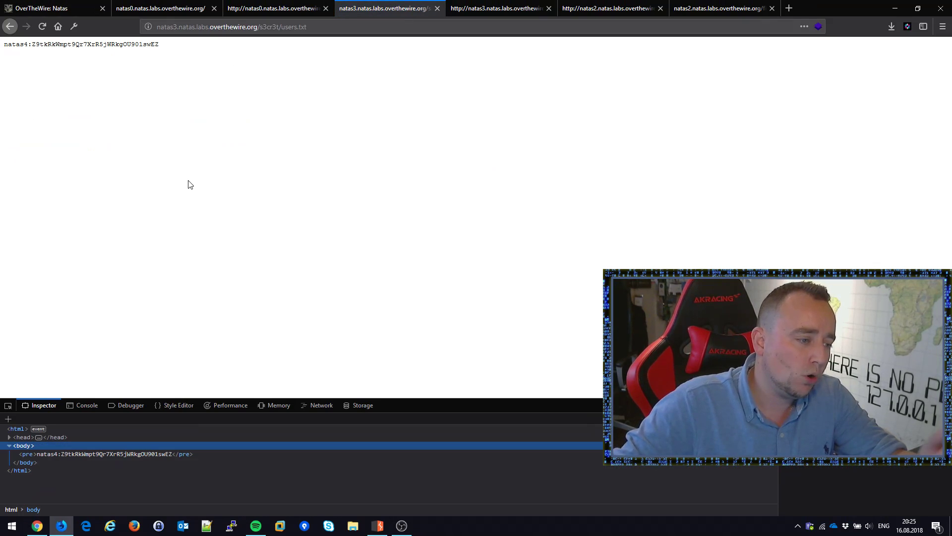
double_click(49, 45)
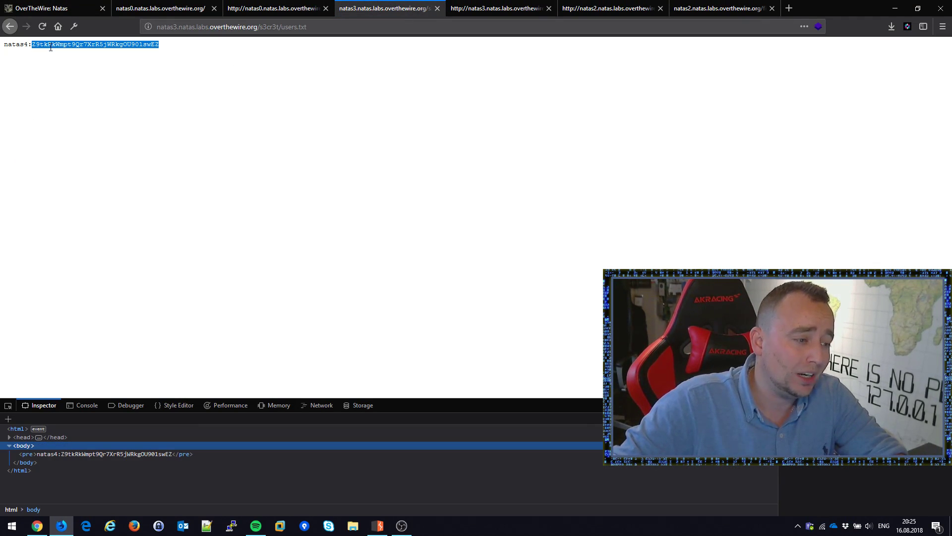
Close the users.txt and extra tabs, and load the natas4 site
key(ctrl+w)
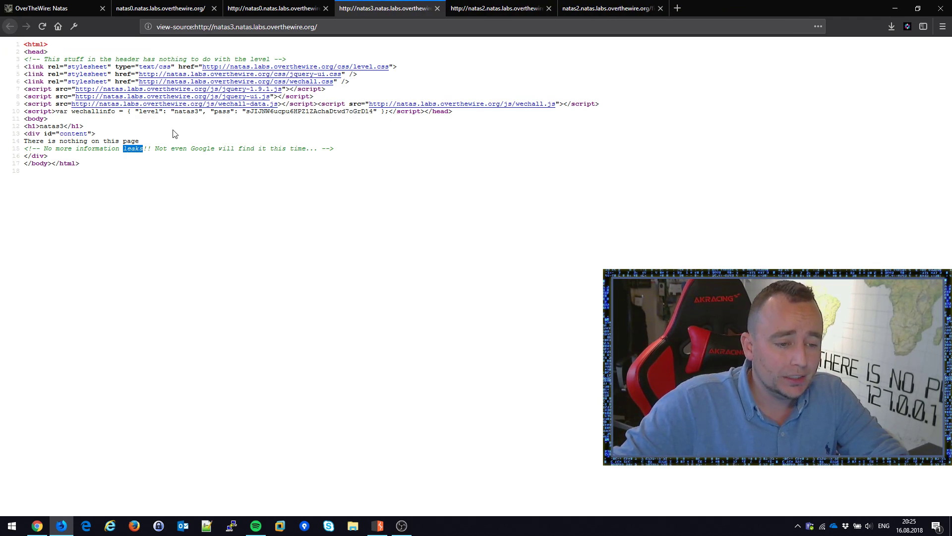
key(ctrl+w)
key(ctrl+w)
key(ctrl+w)
key(ctrl+w)
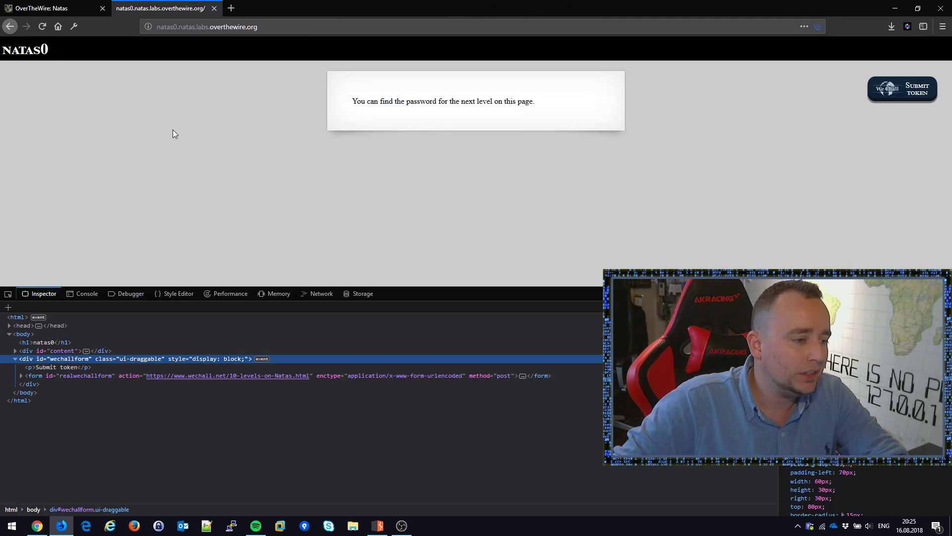
click(177, 26)
key(BackSpace)
text(4)
key(Return)
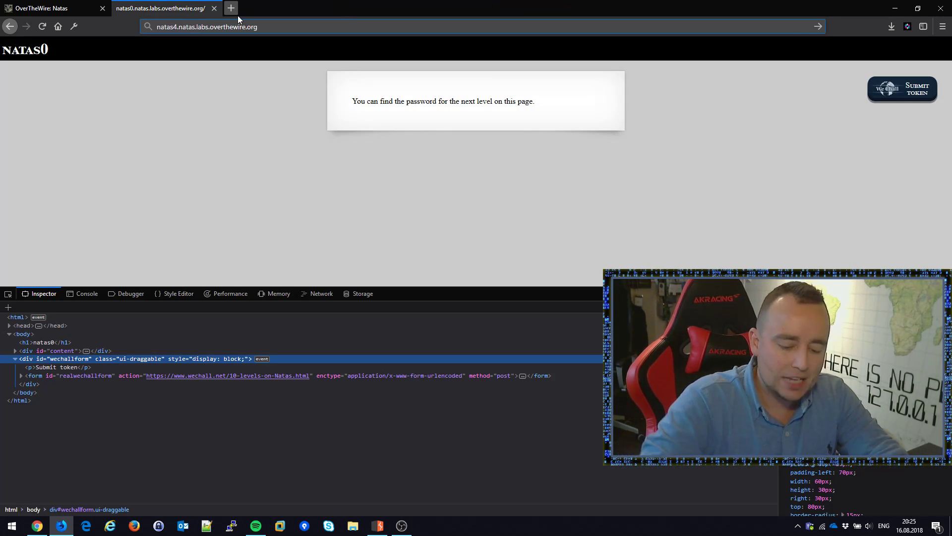
text(natas4)
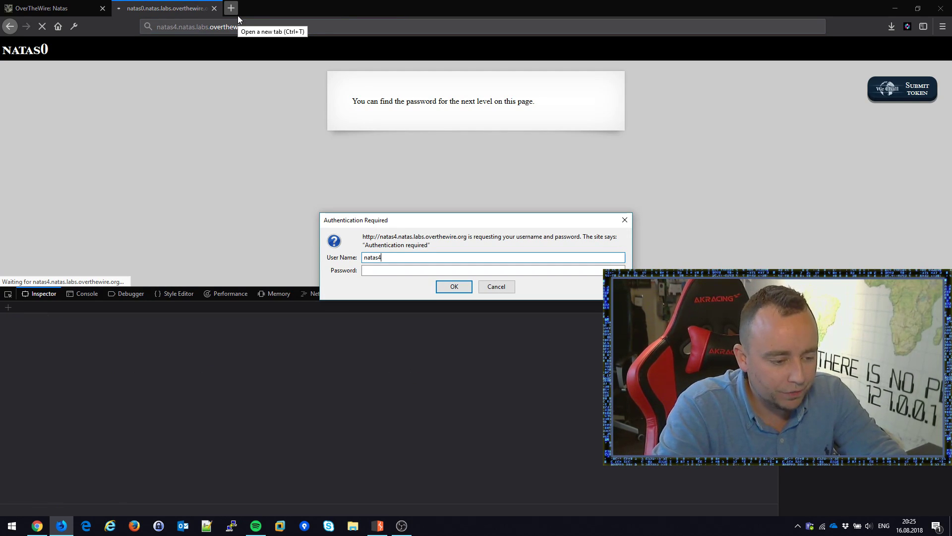
Log into natas4 with the pasted password and shrink the developer panel
key(Tab)
key(ctrl+v)
key(Return)
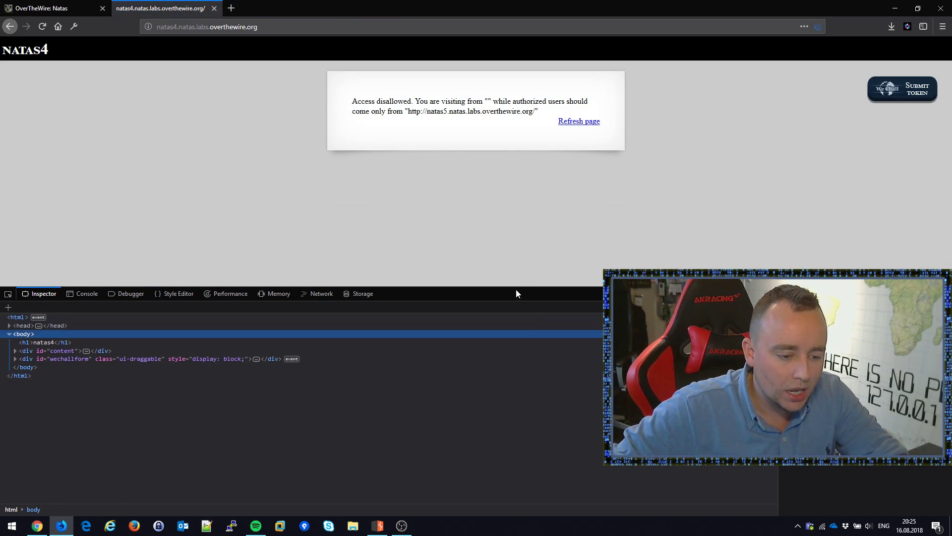
drag(513, 288, 513, 378)
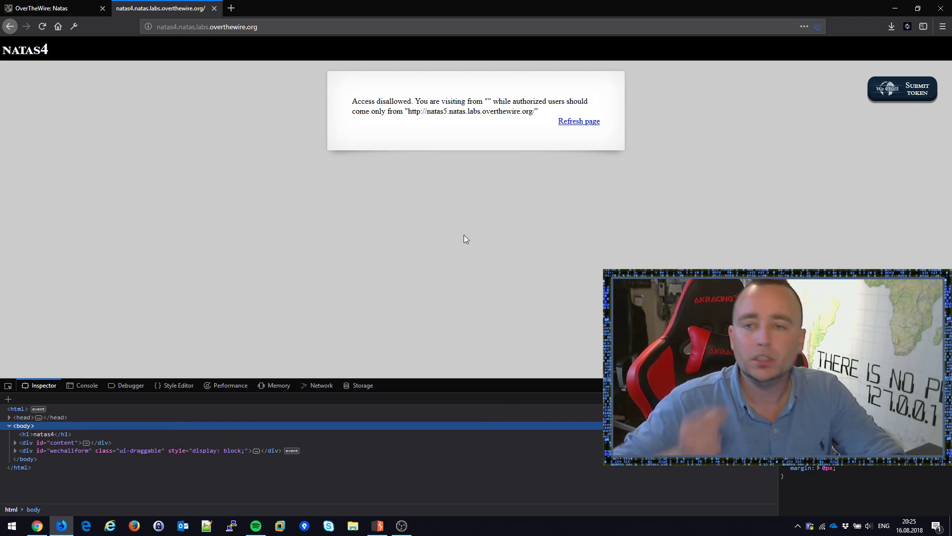